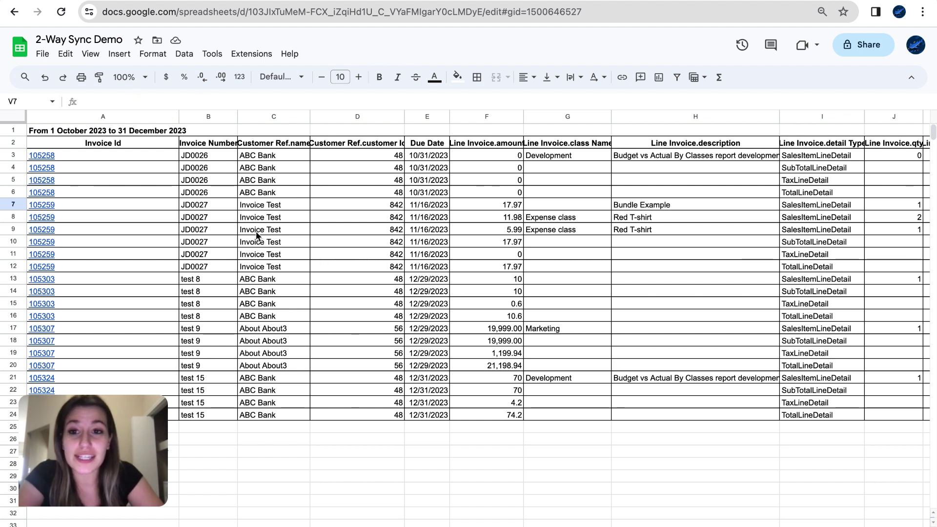
Start a G-Accon for QuickBooks template for getting accounting data and choose Invoices as its table
left_click(266, 55)
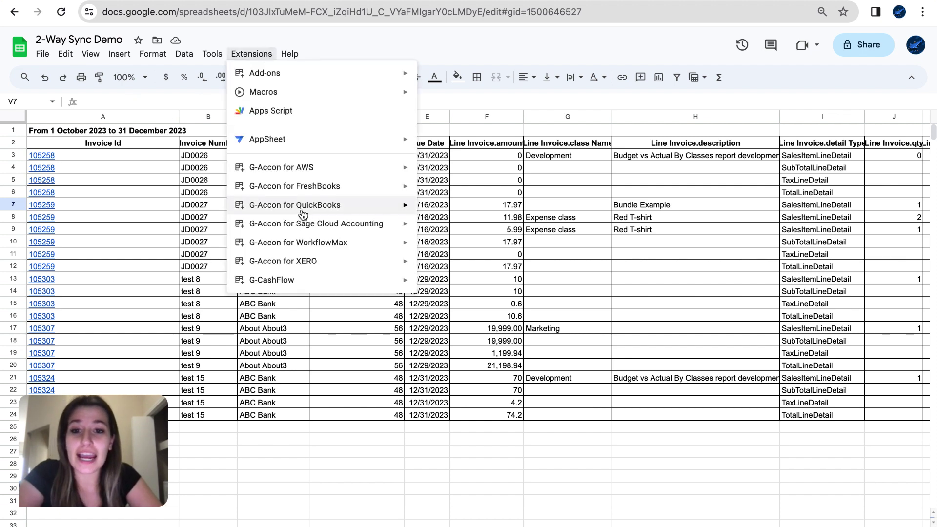
mouse_move(302, 213)
mouse_move(464, 332)
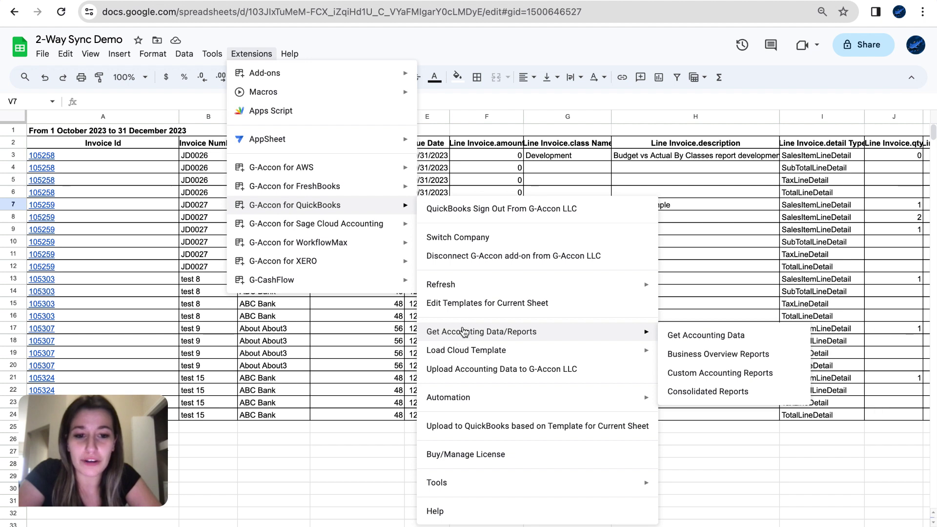
left_click(686, 346)
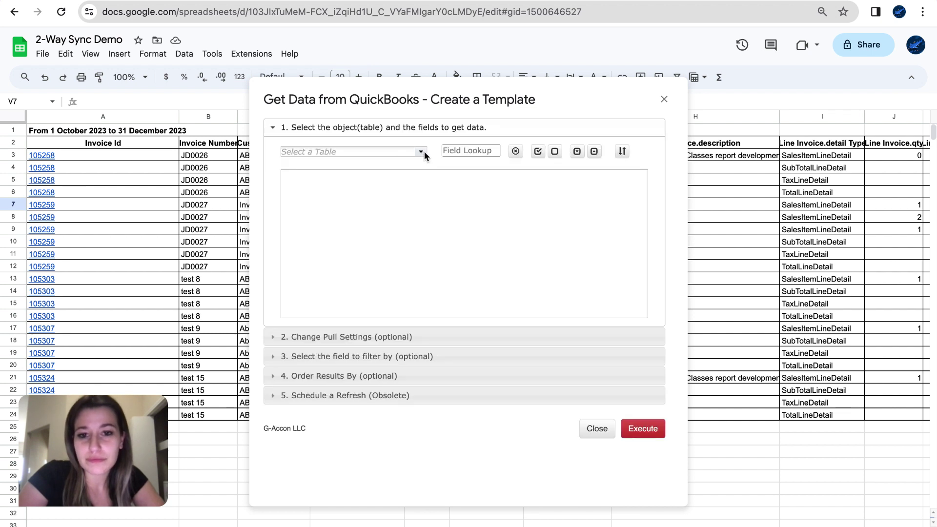
left_click(420, 151)
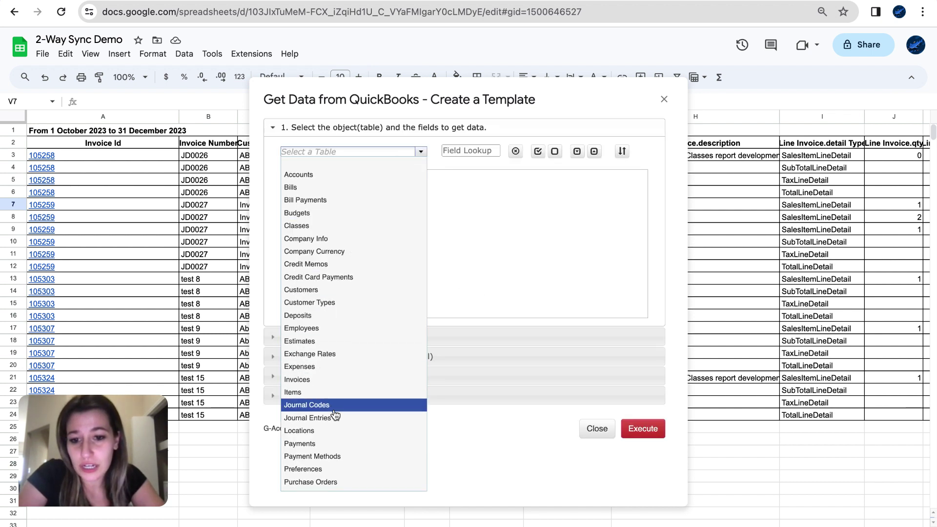
scroll(336, 415, "down", 1)
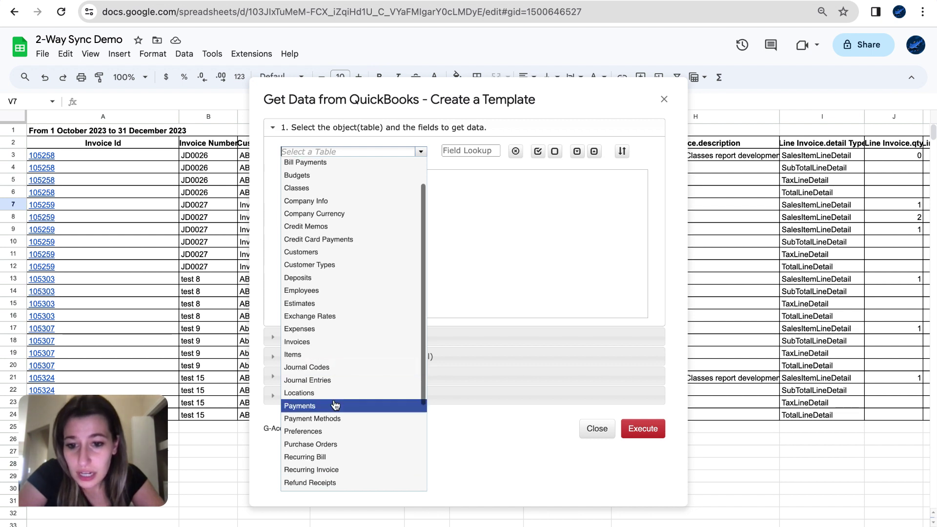
left_click(347, 343)
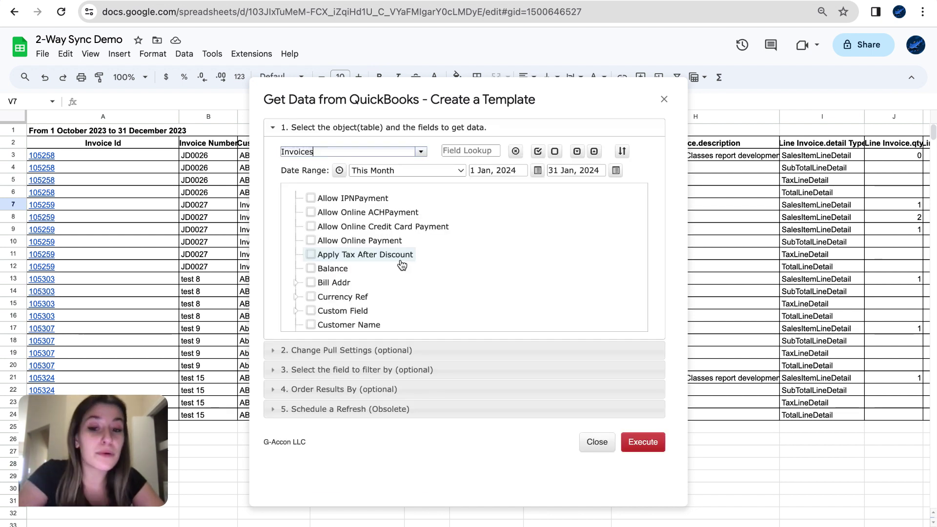
Include the Email field with its Address subfield in the invoice template, and close the template without executing it
scroll(402, 264, "down", 5)
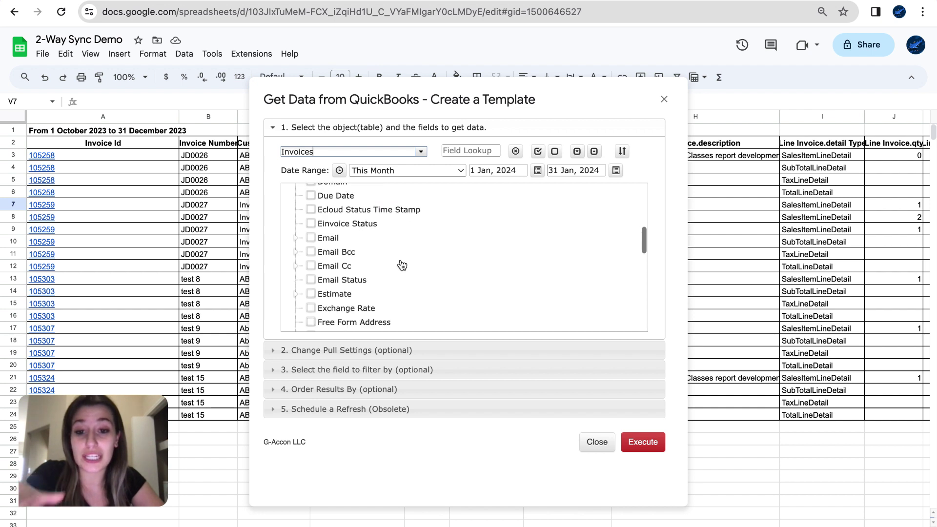
scroll(400, 266, "down", 2)
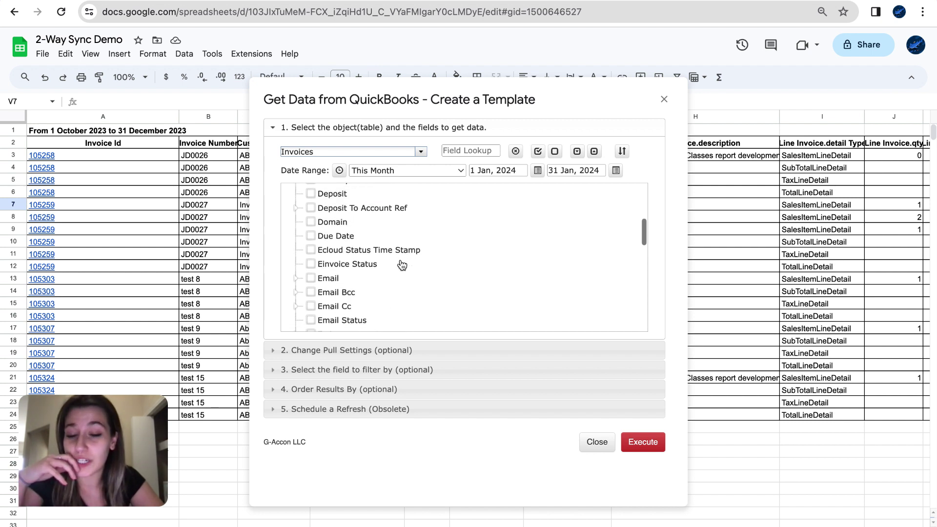
left_click(294, 273)
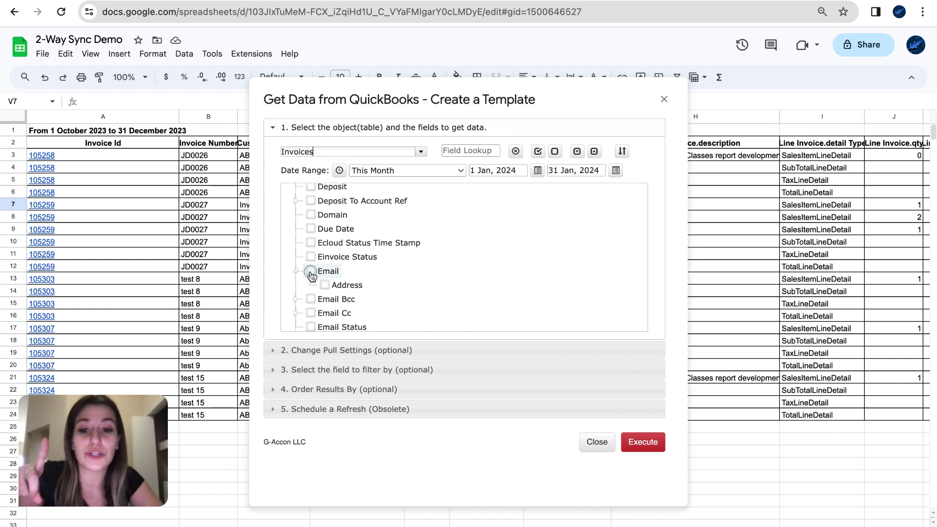
left_click(311, 273)
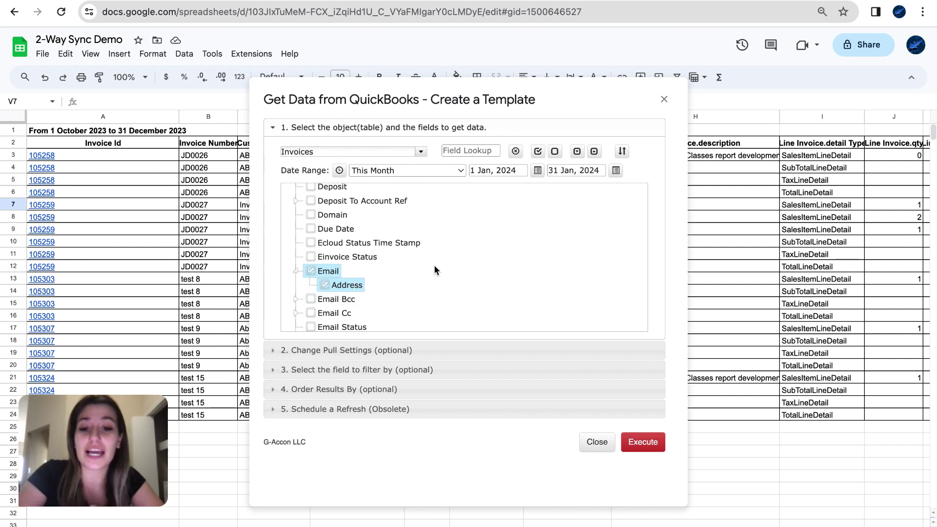
scroll(435, 266, "down", 2)
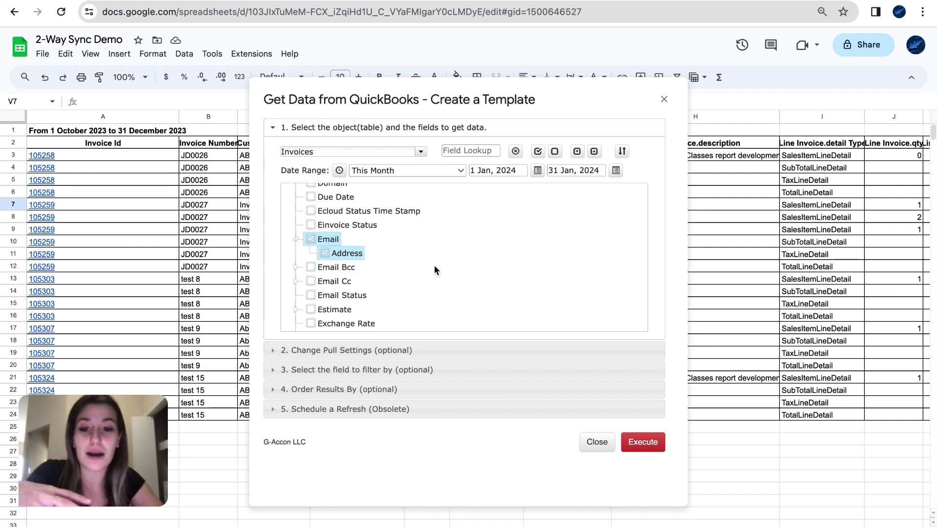
scroll(435, 266, "down", 1)
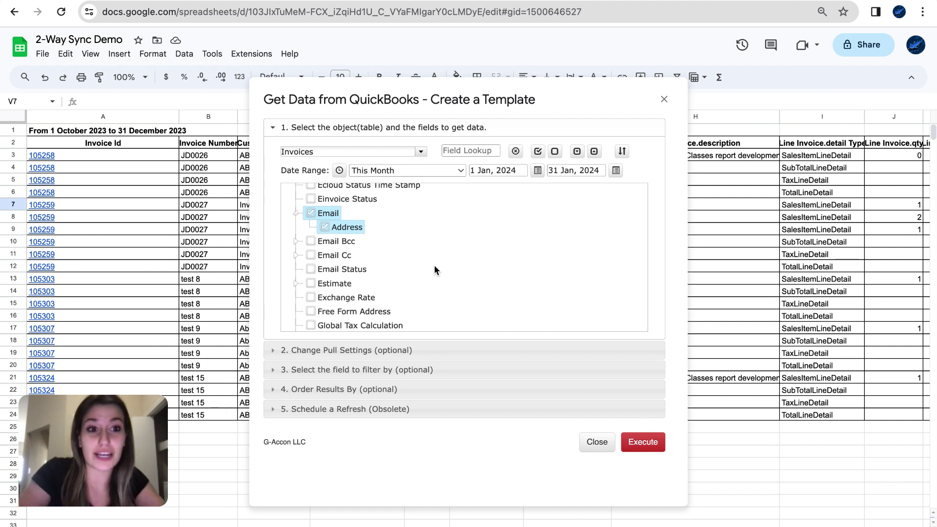
left_click(665, 101)
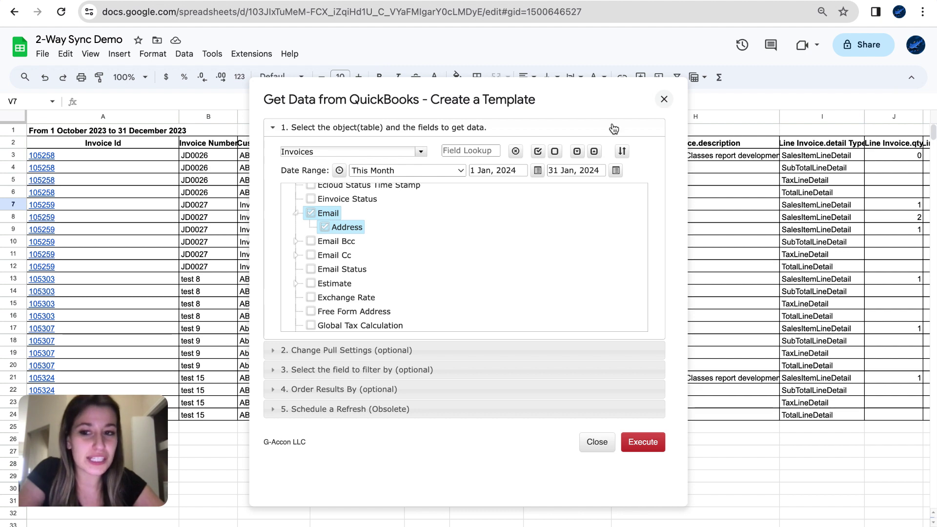
Examine the Email.address column and the Invoice Id links in the invoice sheet
scroll(136, 209, "right", 15)
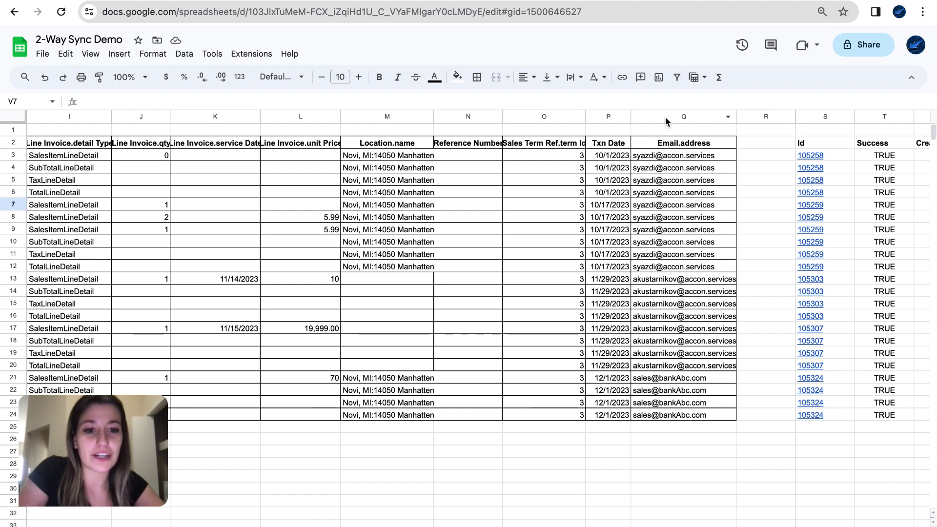
scroll(209, 301, "left", 15)
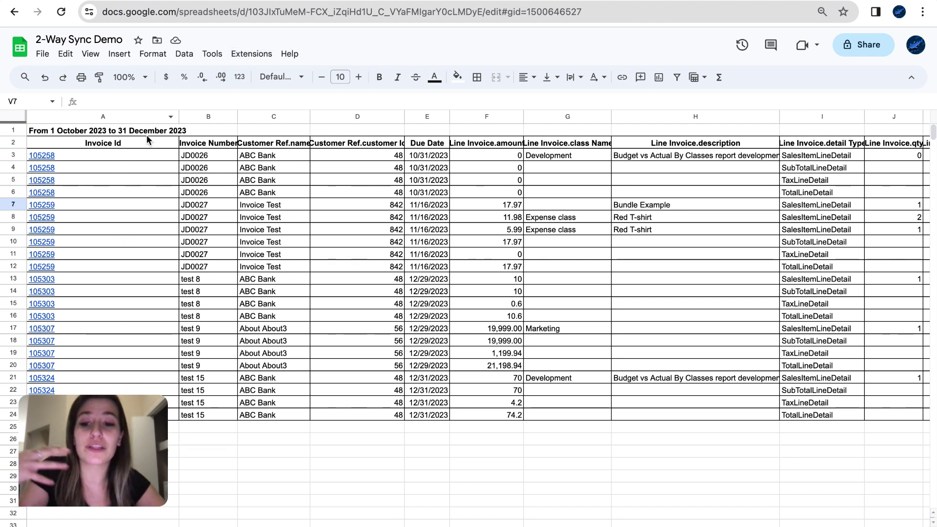
mouse_move(148, 214)
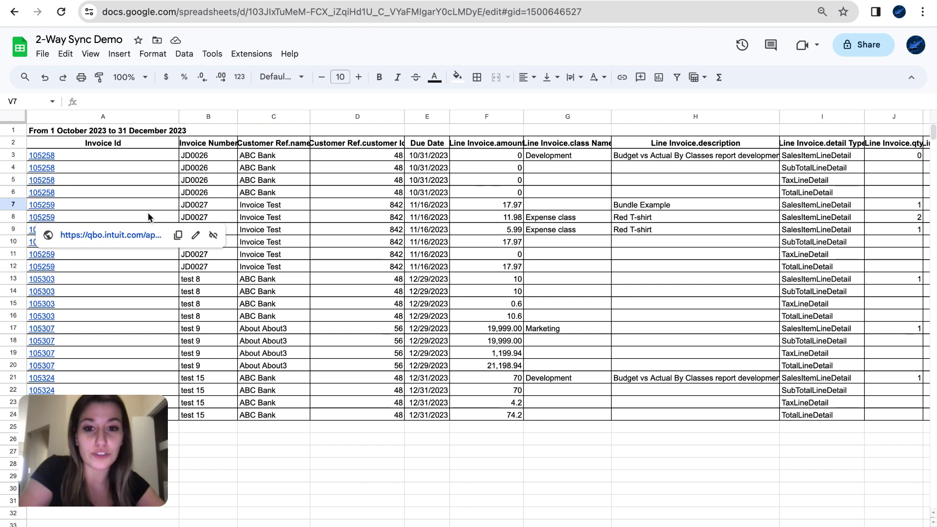
scroll(410, 233, "right", 10)
scroll(410, 231, "right", 5)
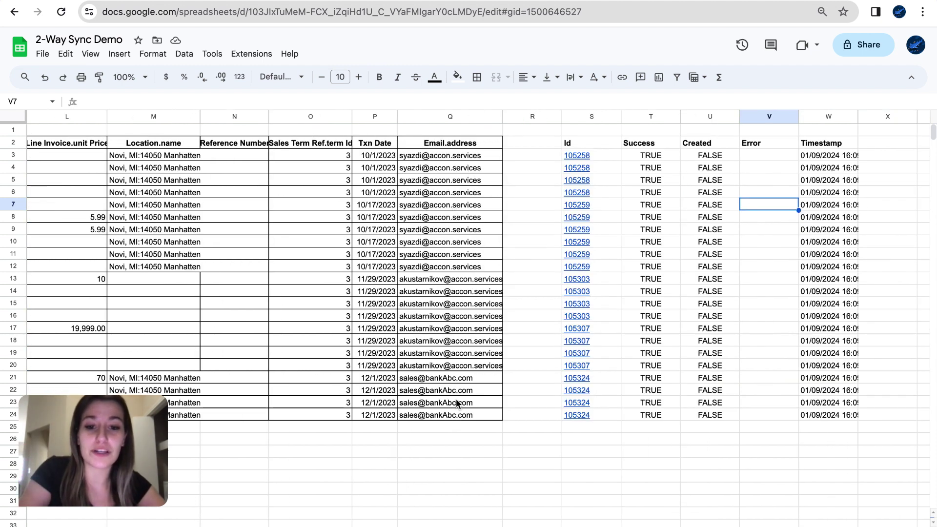
scroll(457, 400, "left", 15)
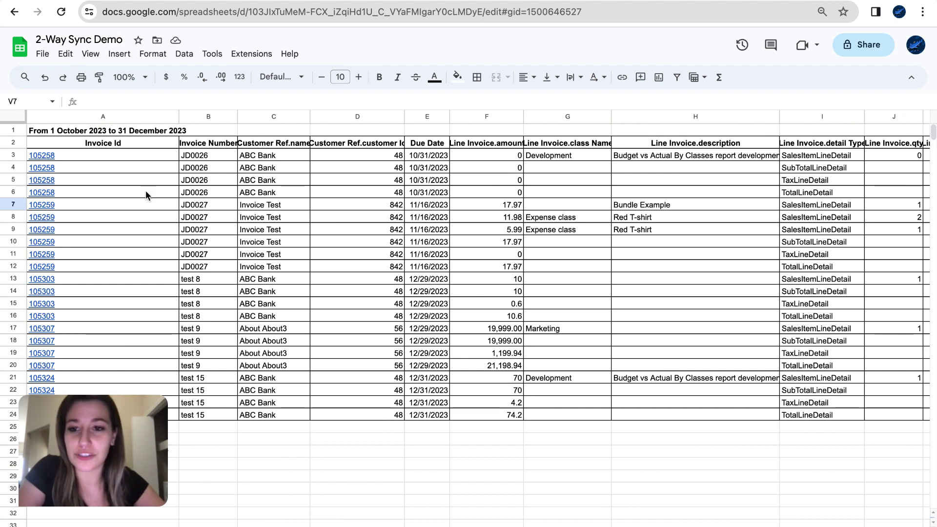
Set up a G-Accon for QuickBooks upload of all Invoices rows with the Send operation, and execute and save it
left_click(251, 54)
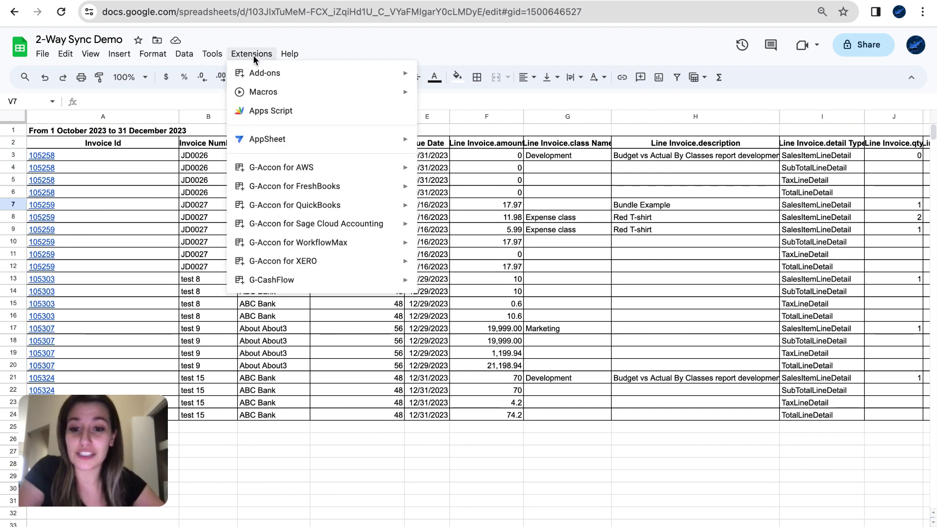
mouse_move(314, 215)
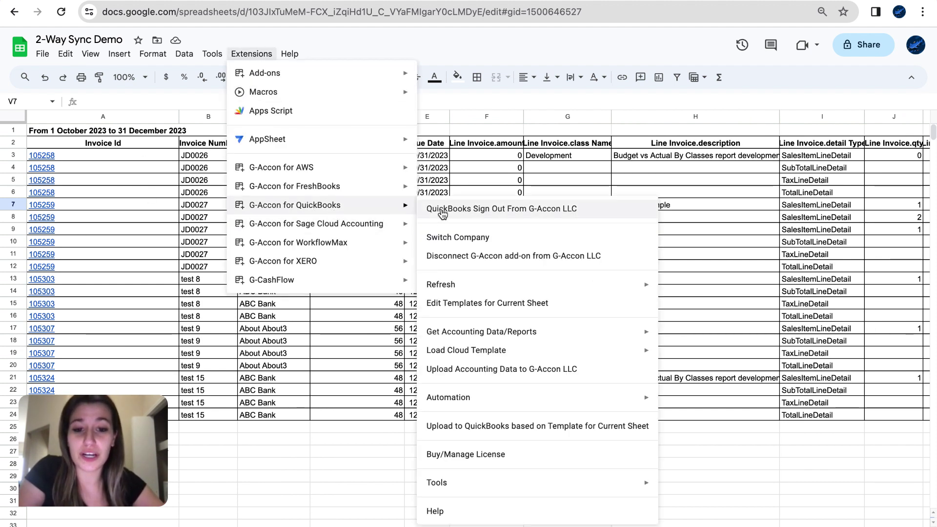
left_click(465, 371)
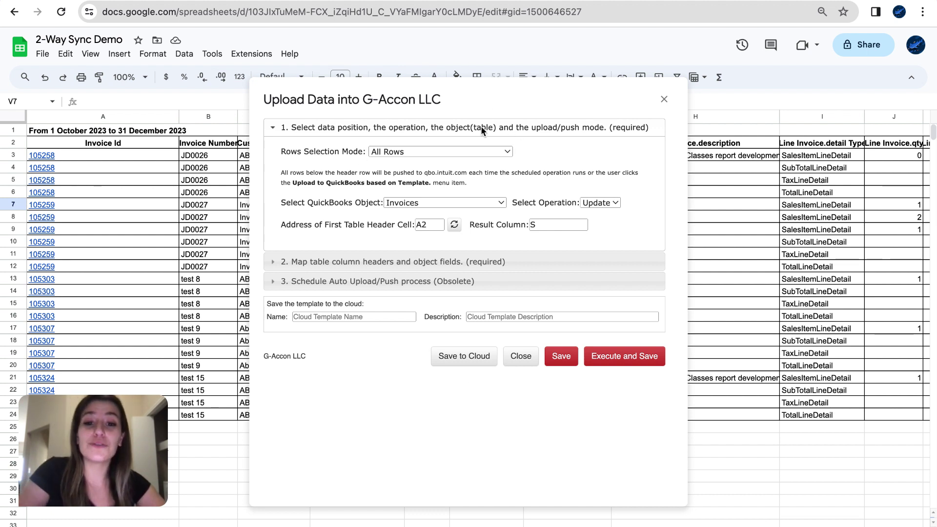
left_click(470, 152)
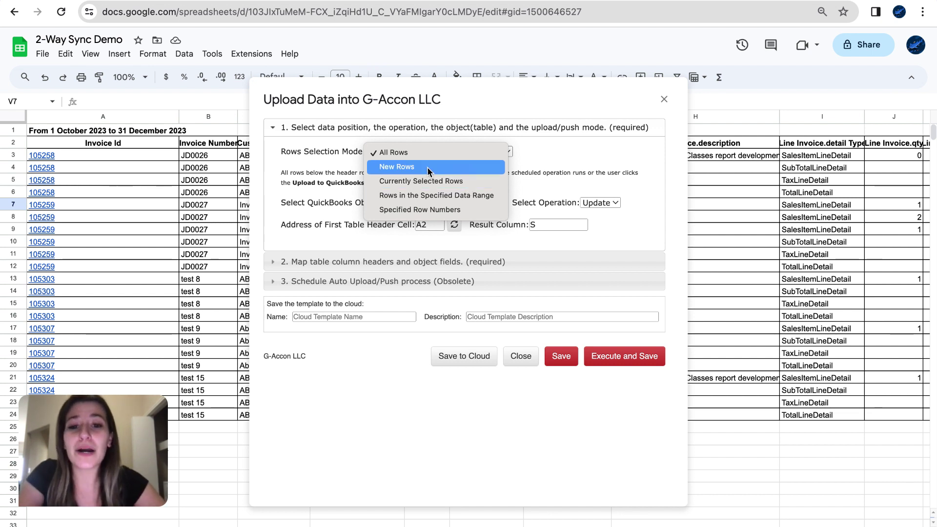
left_click(401, 154)
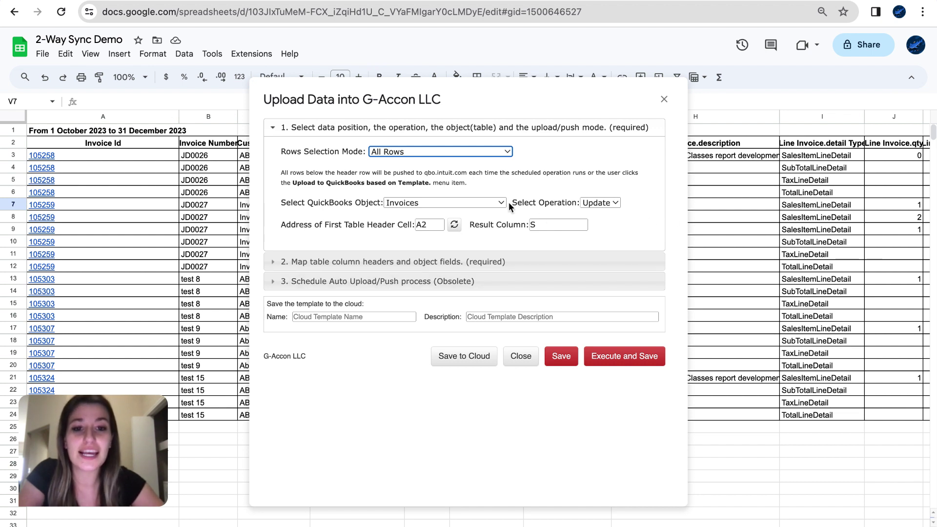
left_click(613, 203)
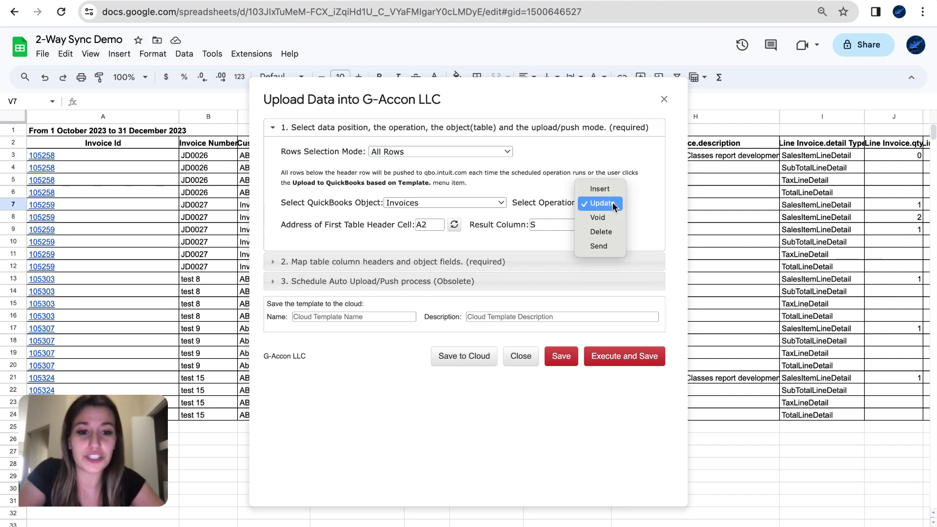
left_click(613, 246)
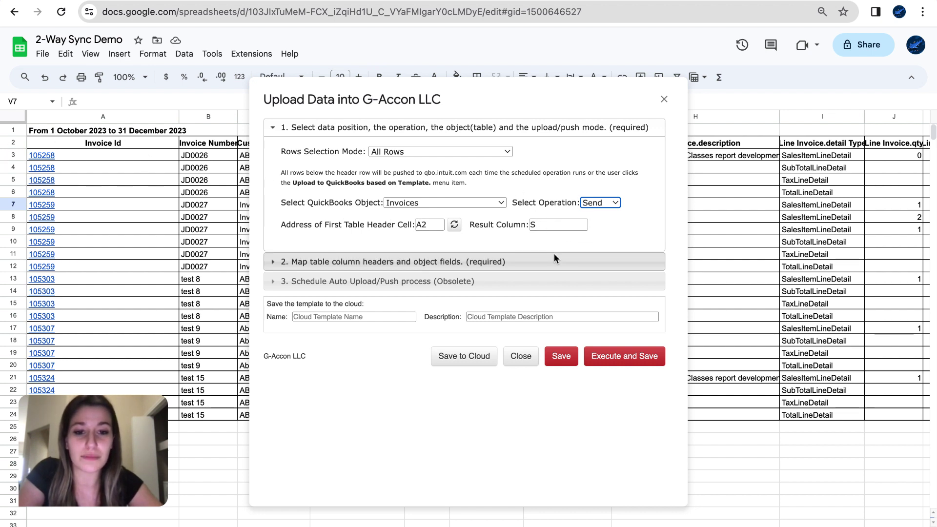
left_click(628, 363)
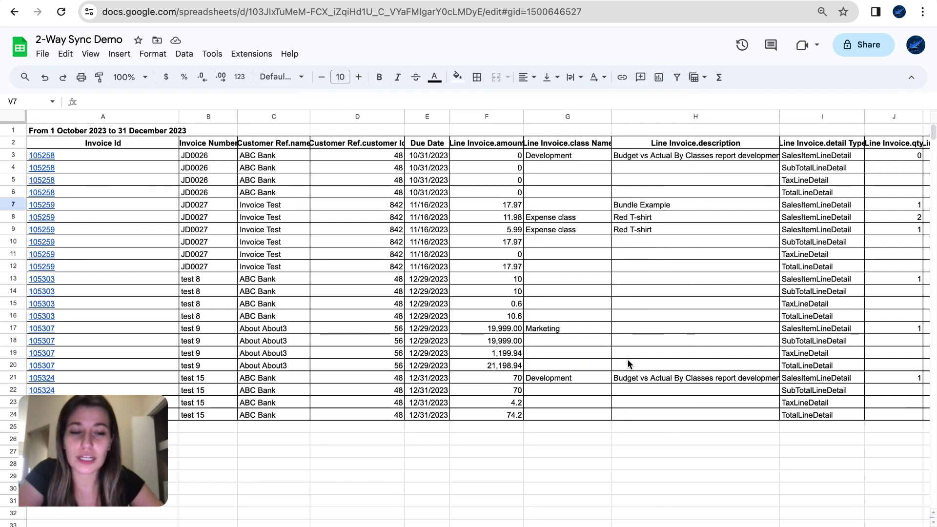
Examine the upload's Id, Success, Created and Timestamp results in row 3 onward, along with the recipients in the Email.address column
scroll(628, 359, "right", 10)
scroll(628, 363, "right", 5)
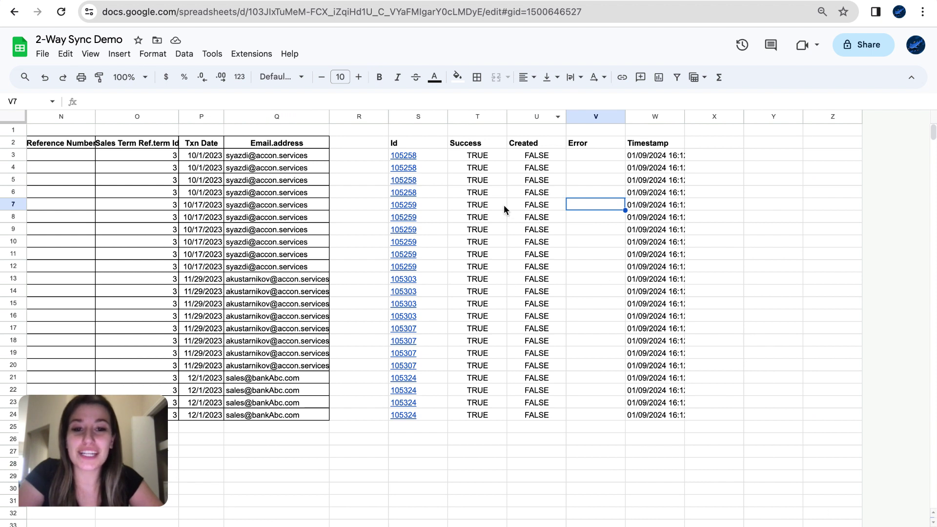
left_click(666, 157)
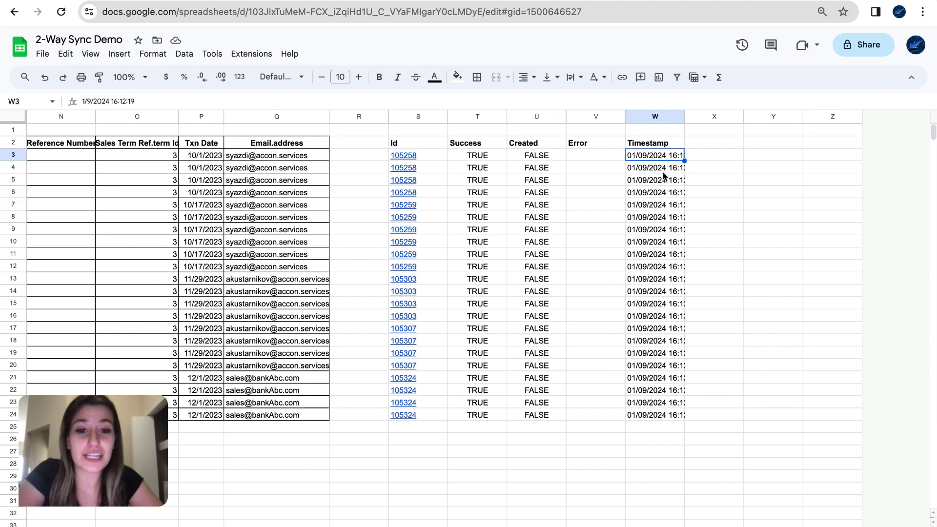
left_click(663, 171)
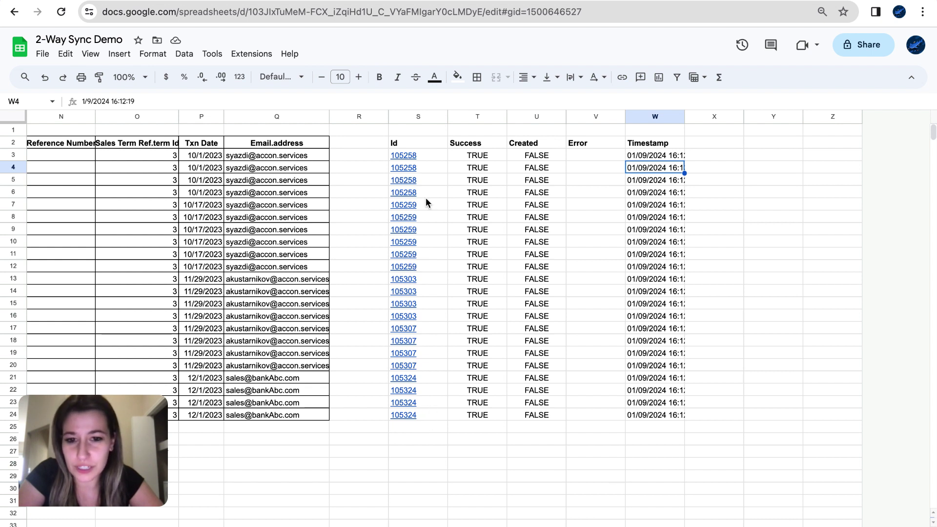
mouse_move(429, 207)
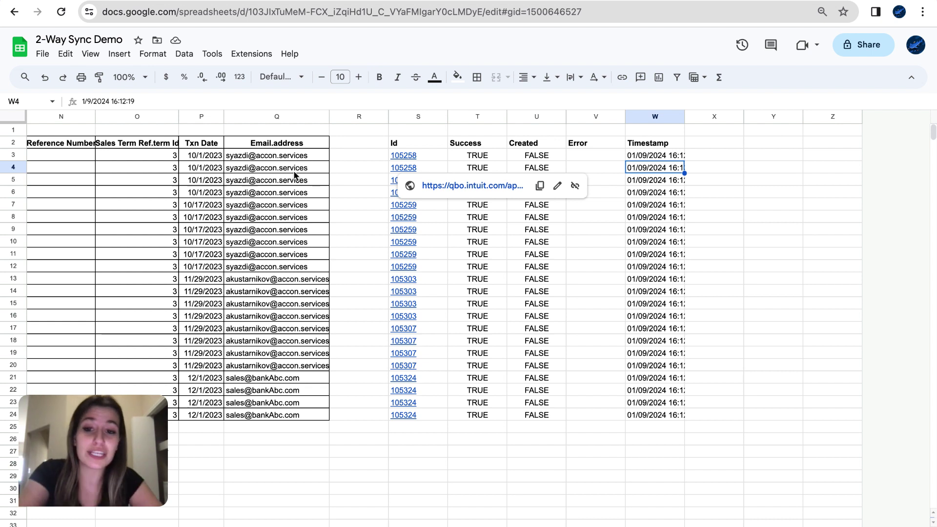
mouse_move(287, 341)
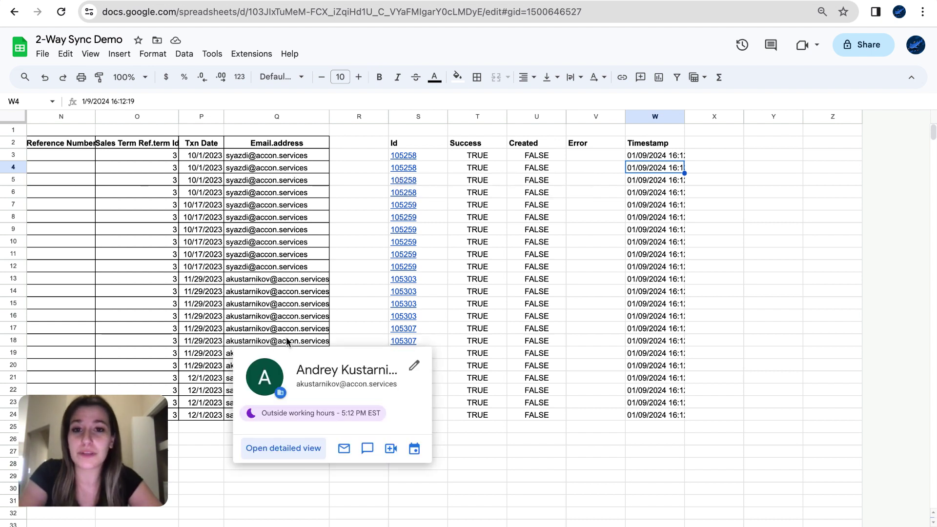
left_click(480, 158)
left_click(541, 163)
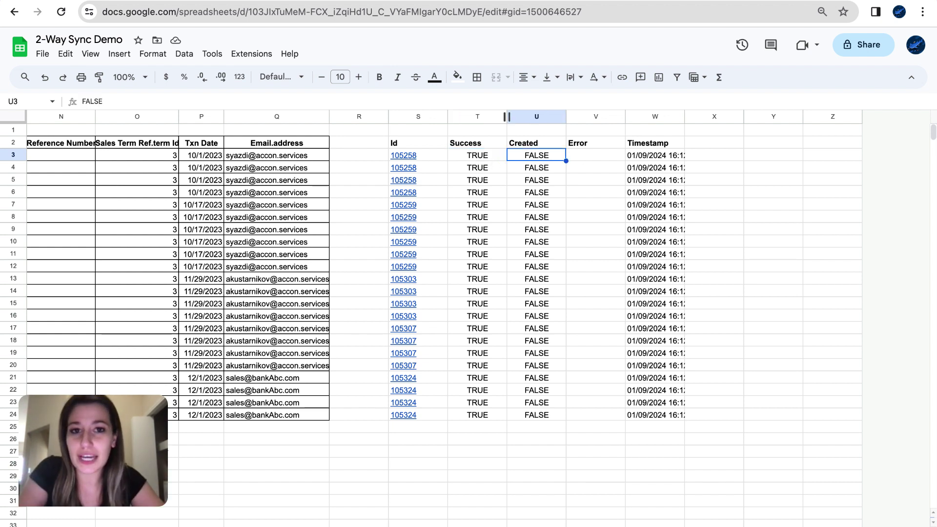
Switch to Gmail in a new browser tab and open the newest invoice email from G-Accon LLC
key("super+t")
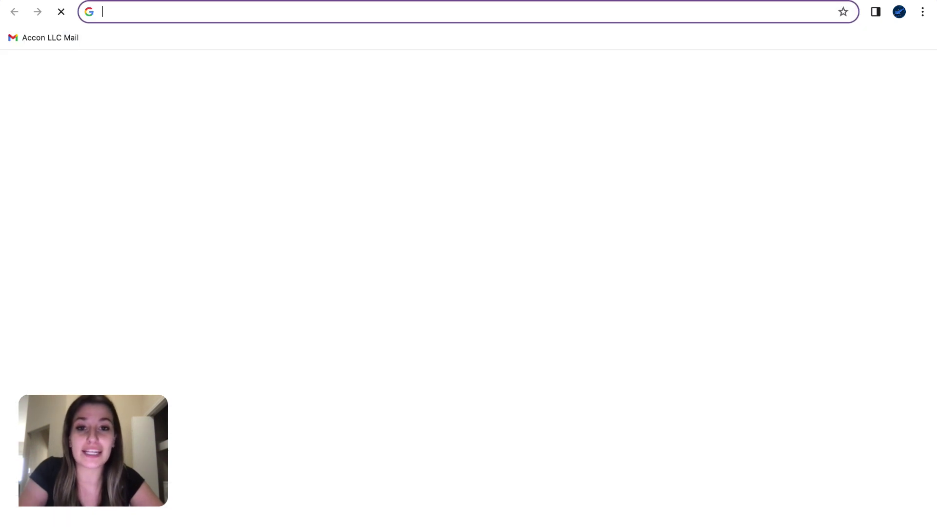
left_click(60, 37)
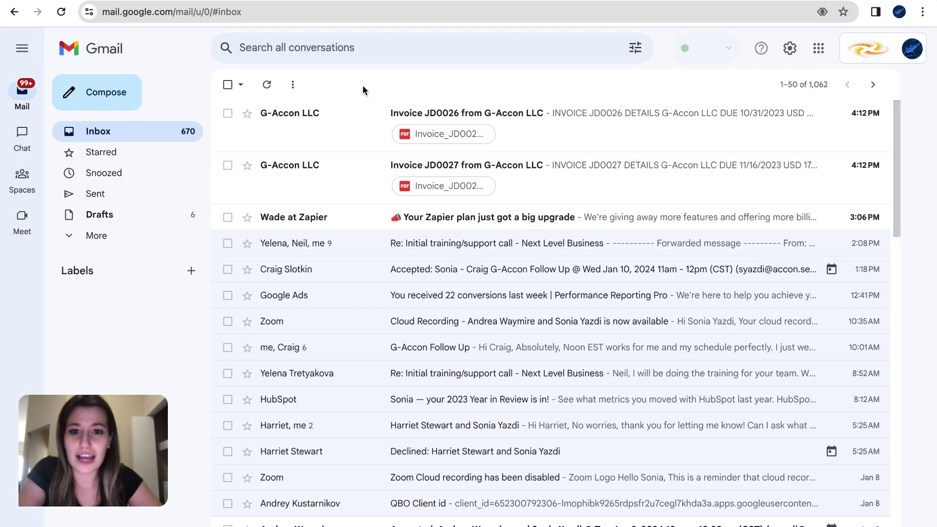
left_click(347, 133)
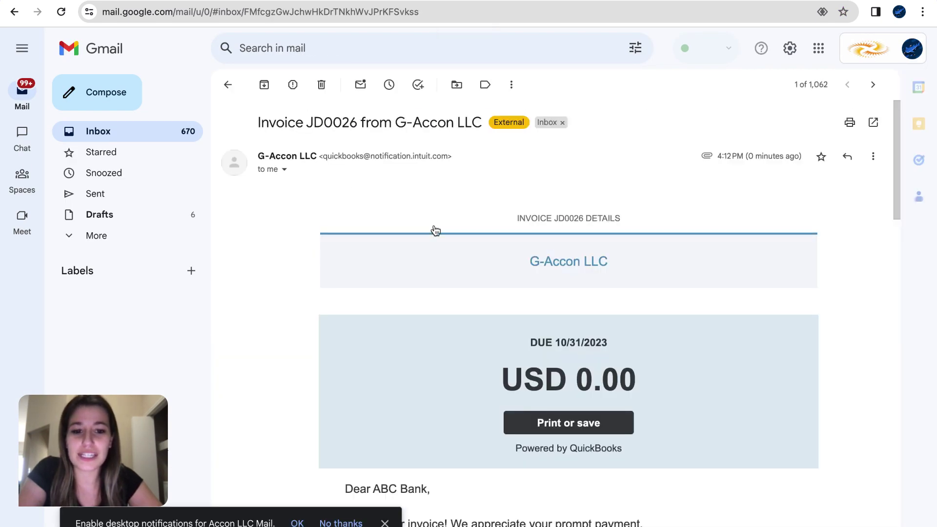
Examine the invoice JD0026 email from its message and billing, shipping and terms details down to the sales line and totals
scroll(434, 231, "down", 1)
scroll(435, 231, "down", 5)
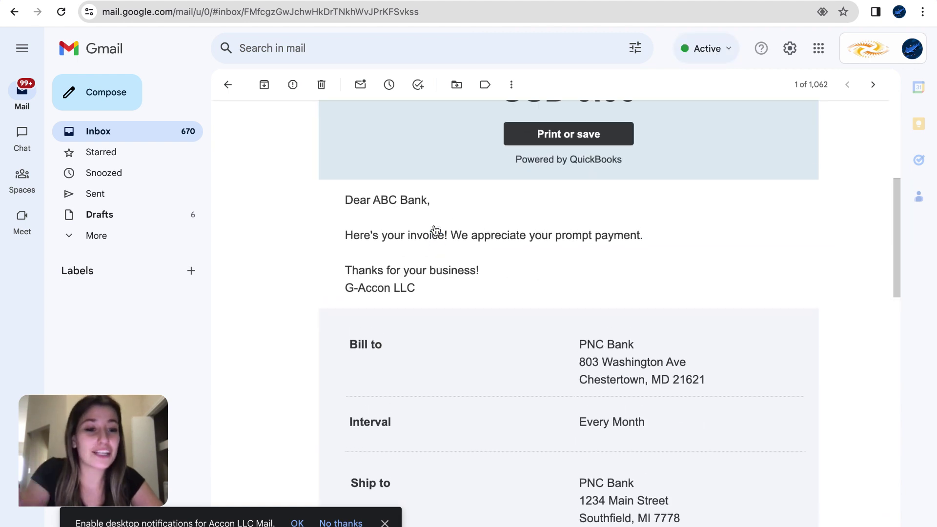
scroll(435, 228, "down", 5)
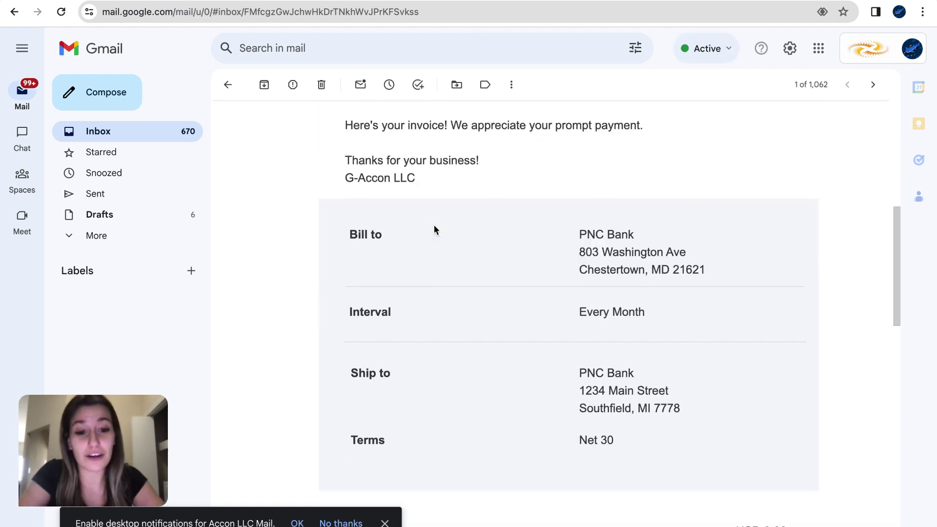
scroll(434, 229, "down", 5)
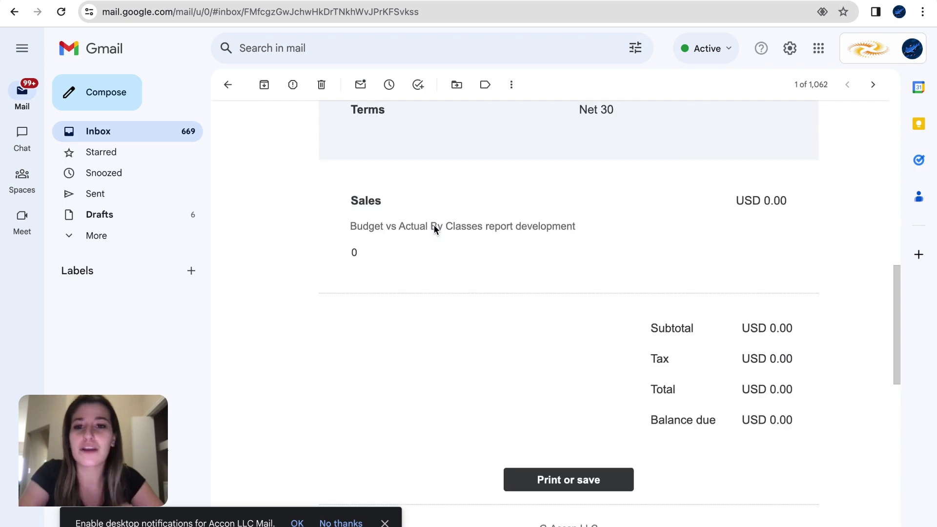
Switch back to the 2-Way Sync Demo spreadsheet in Google Sheets and view the invoice rows from the Invoice Id column onward
key("ctrl+Tab")
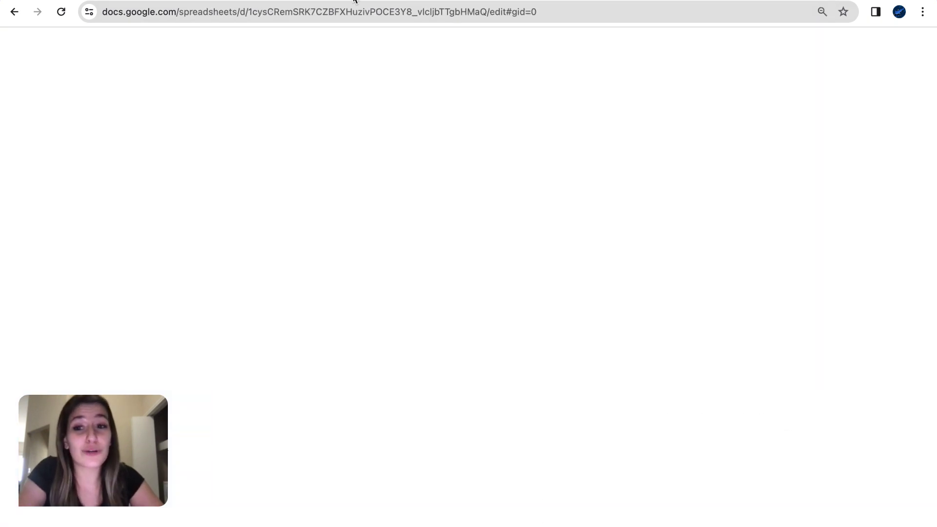
key("ctrl+Tab")
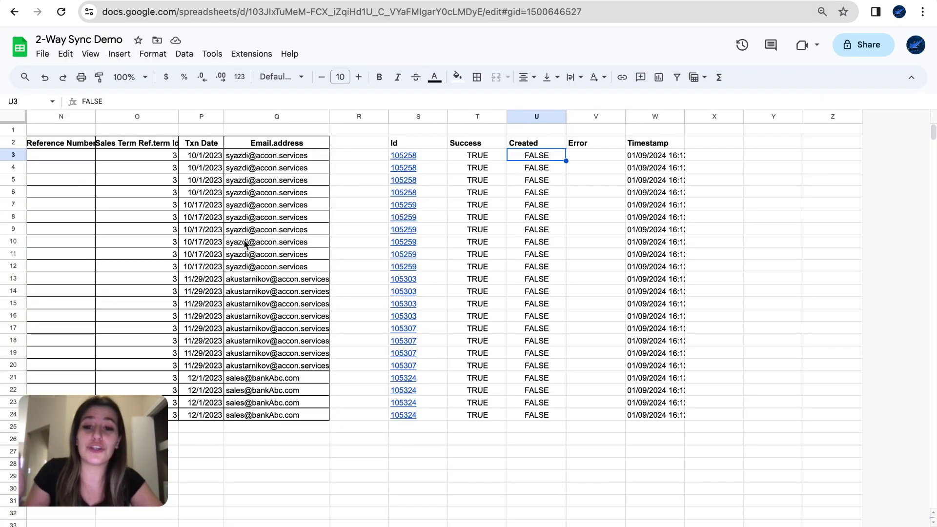
scroll(244, 244, "left", 10)
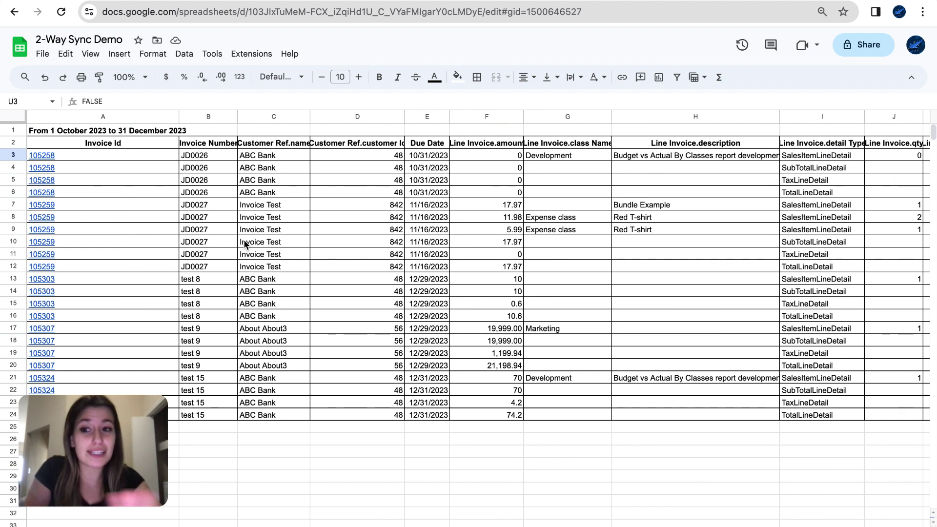